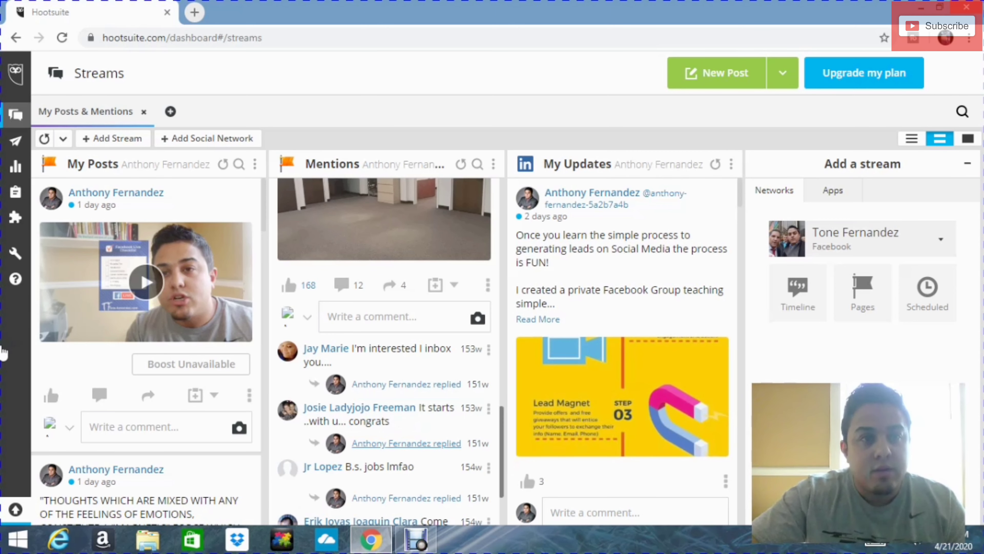
- Look over the Hootsuite address and the posts in the My Posts and Mentions streams
drag(167, 38, 103, 39)
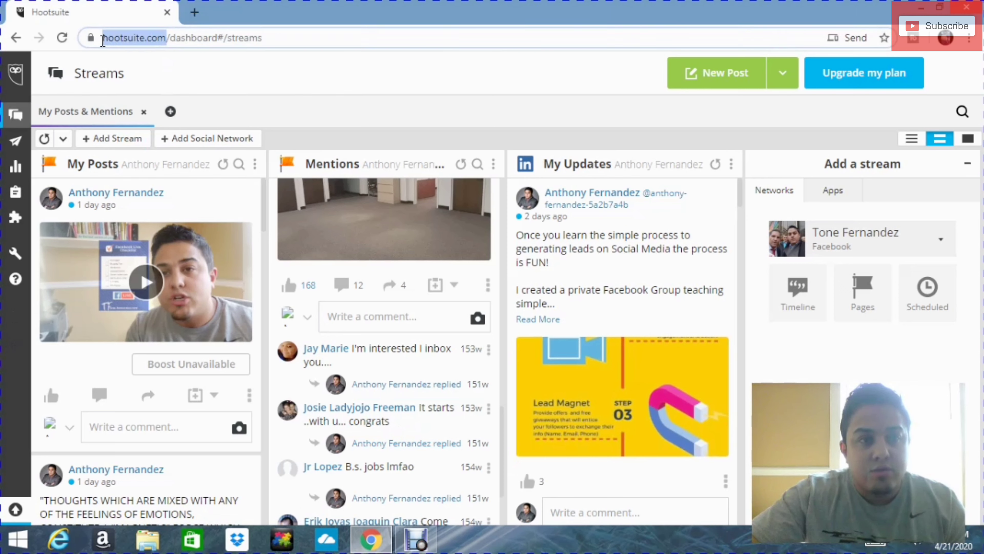
click(316, 72)
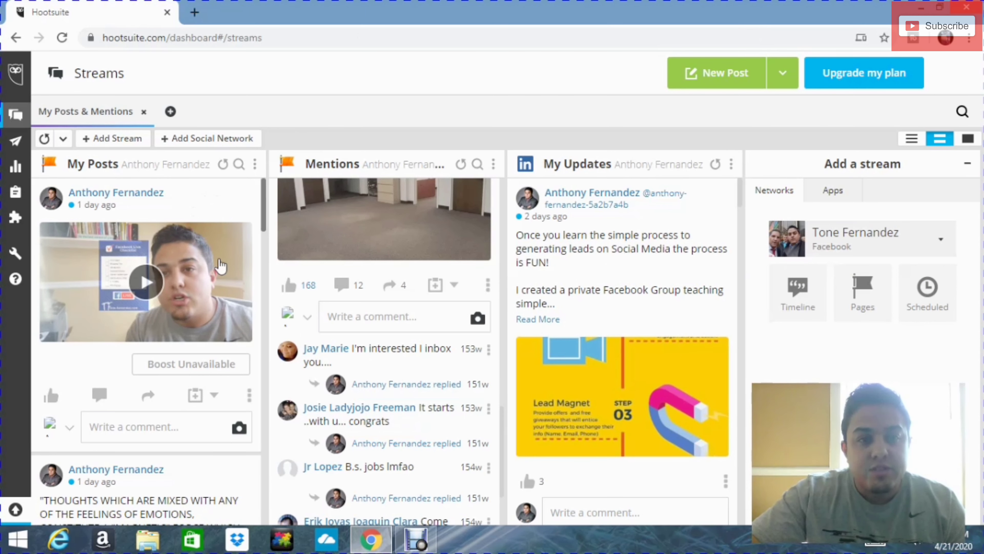
scroll(403, 282, up, 5)
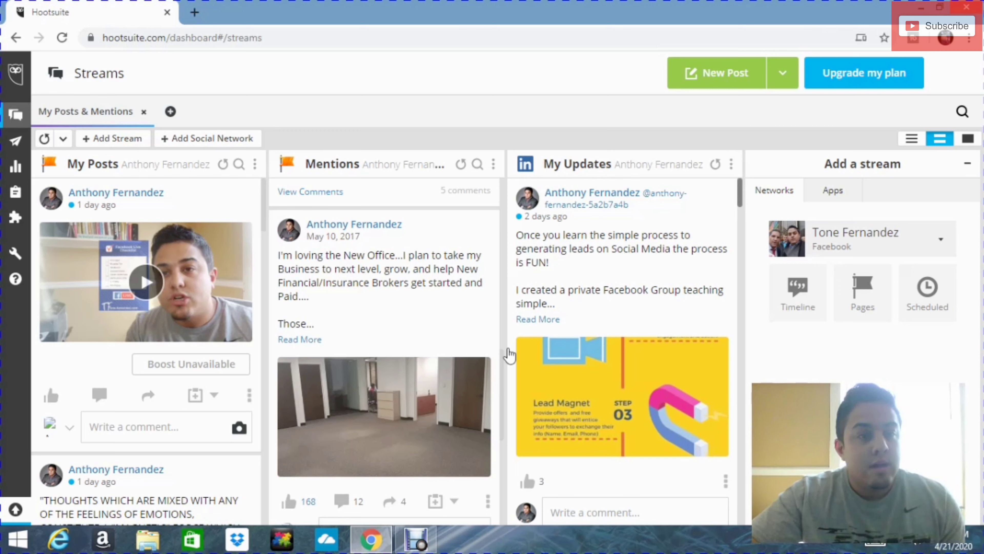
scroll(120, 282, down, 1)
scroll(120, 282, down, 8)
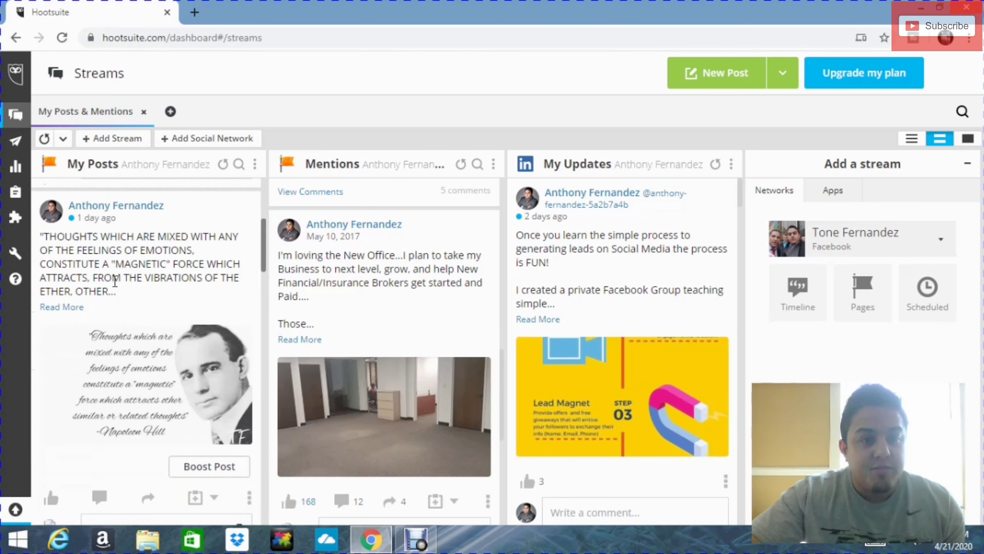
scroll(116, 290, up, 5)
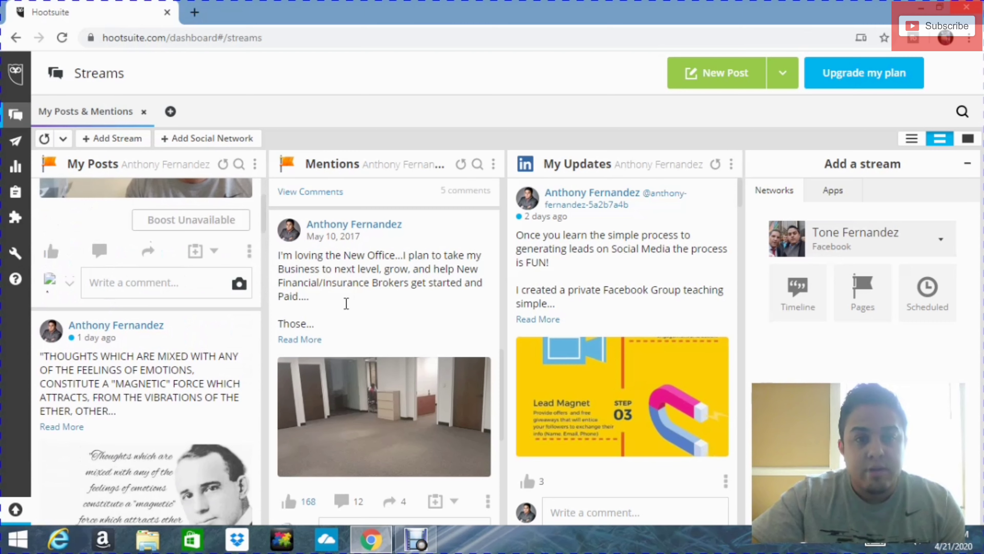
scroll(345, 302, up, 4)
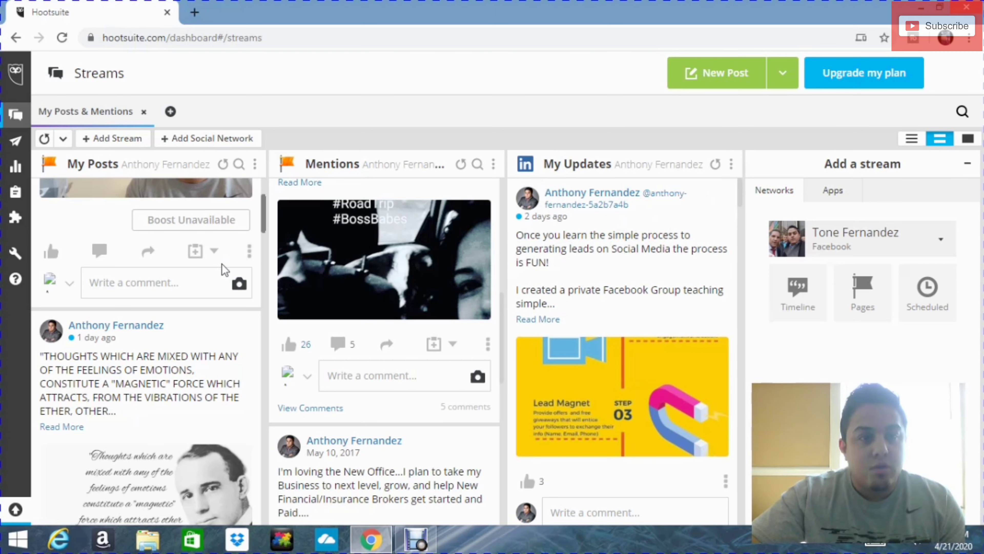
scroll(233, 274, up, 3)
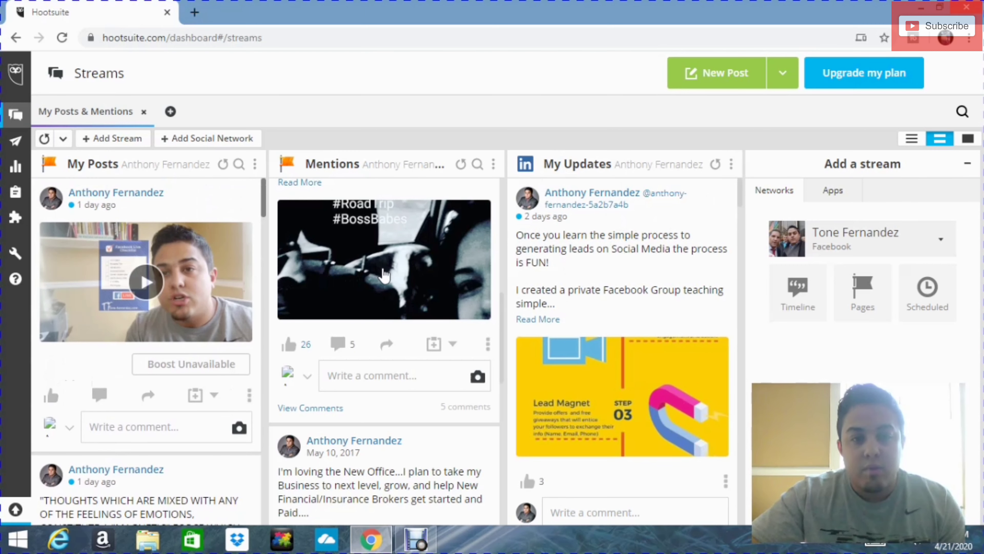
scroll(383, 271, up, 3)
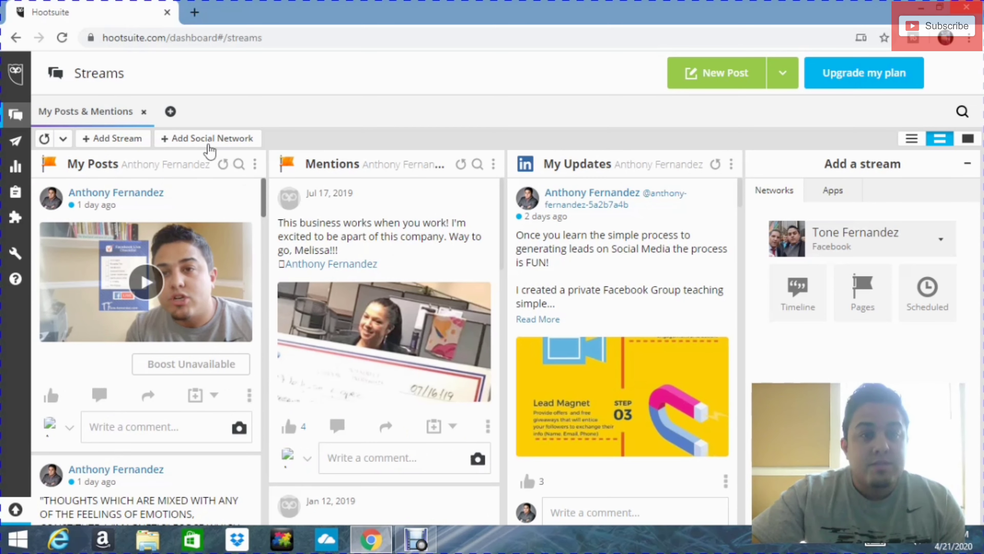
- Review the networks available to add, including the Facebook connection option, and close the Add Network dialog
click(196, 148)
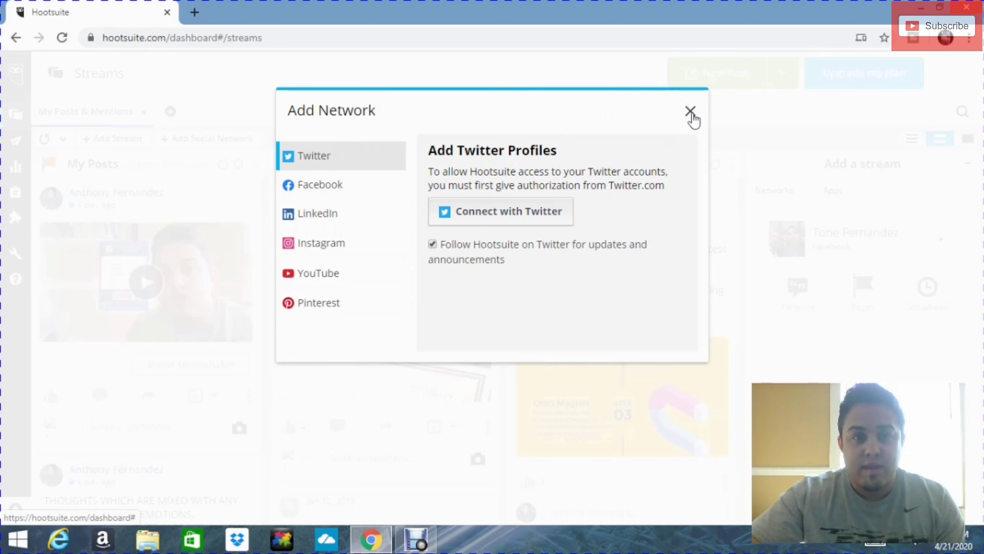
click(691, 112)
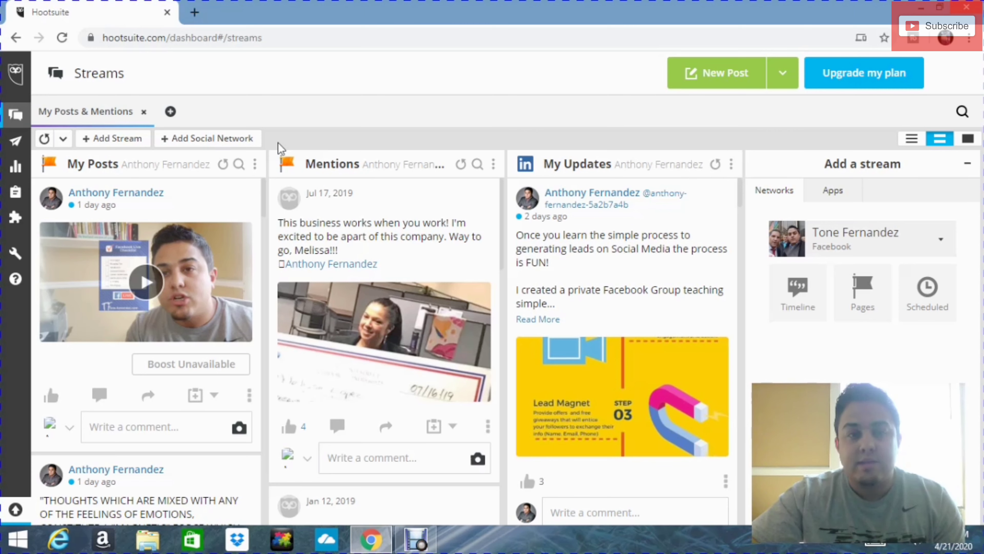
click(237, 142)
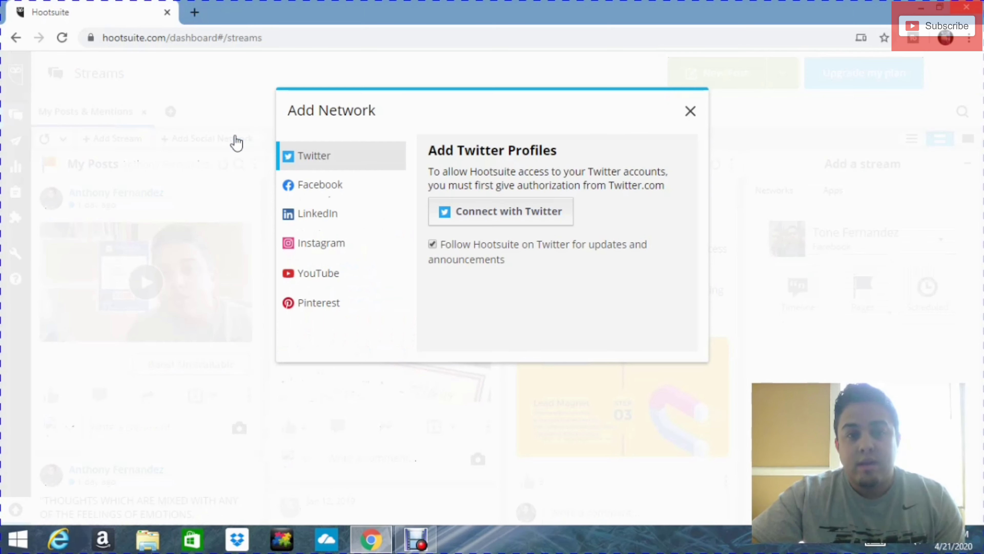
click(347, 186)
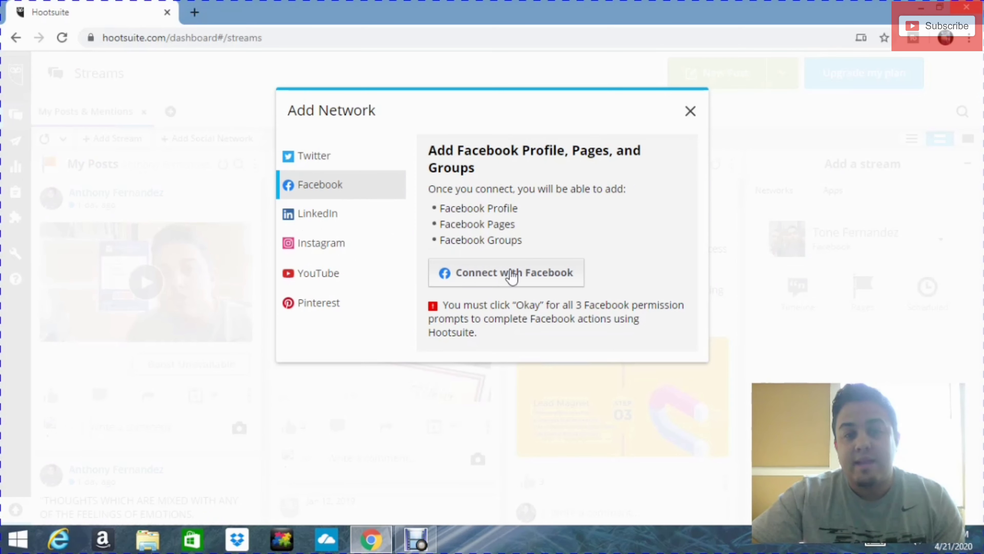
click(691, 113)
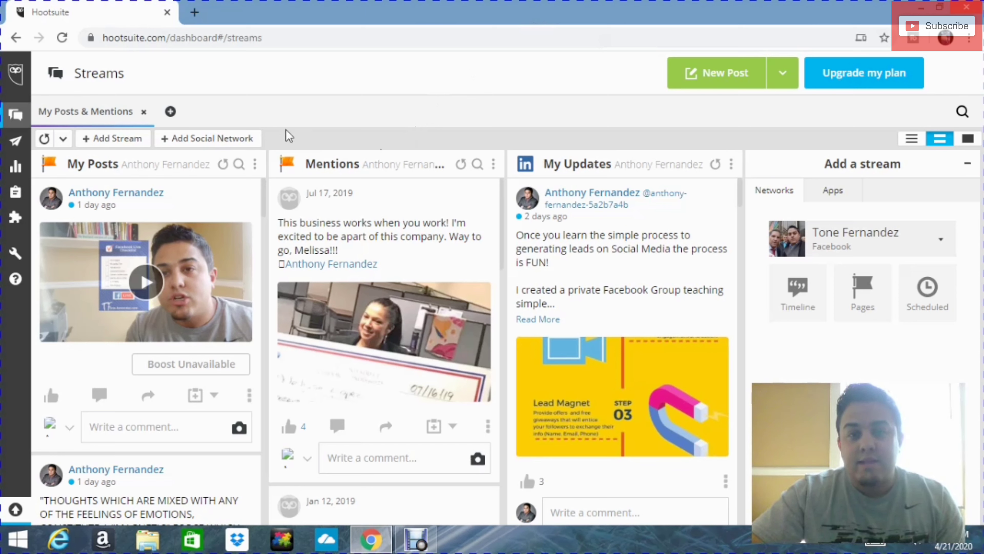
- Start a new post and select both the personal LinkedIn profile and the Facebook page as destinations
click(712, 79)
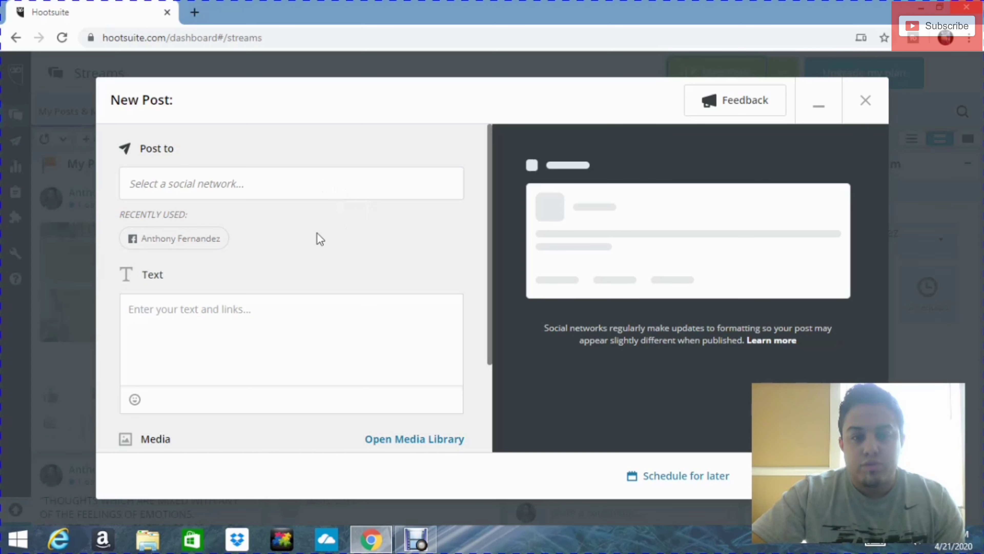
scroll(271, 264, down, 2)
scroll(270, 258, up, 2)
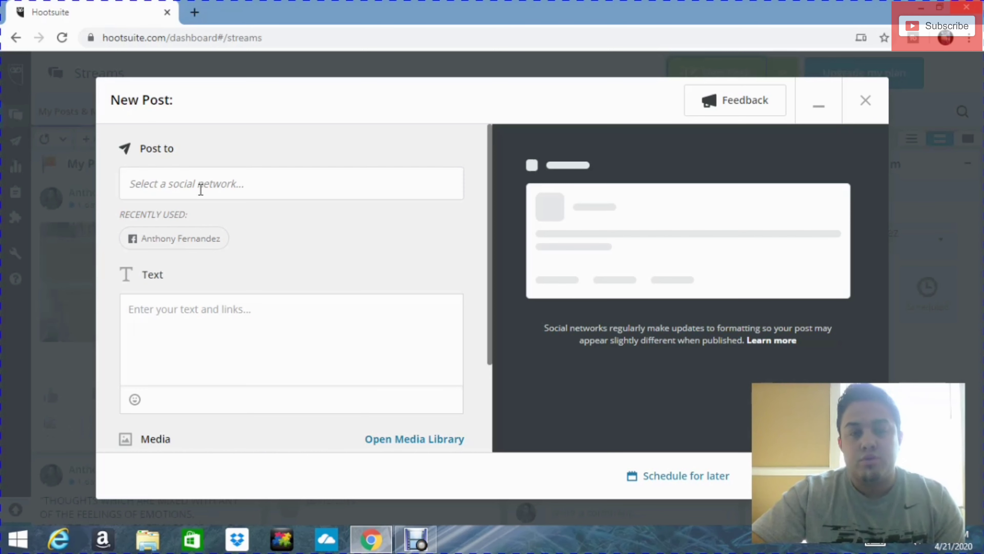
click(174, 176)
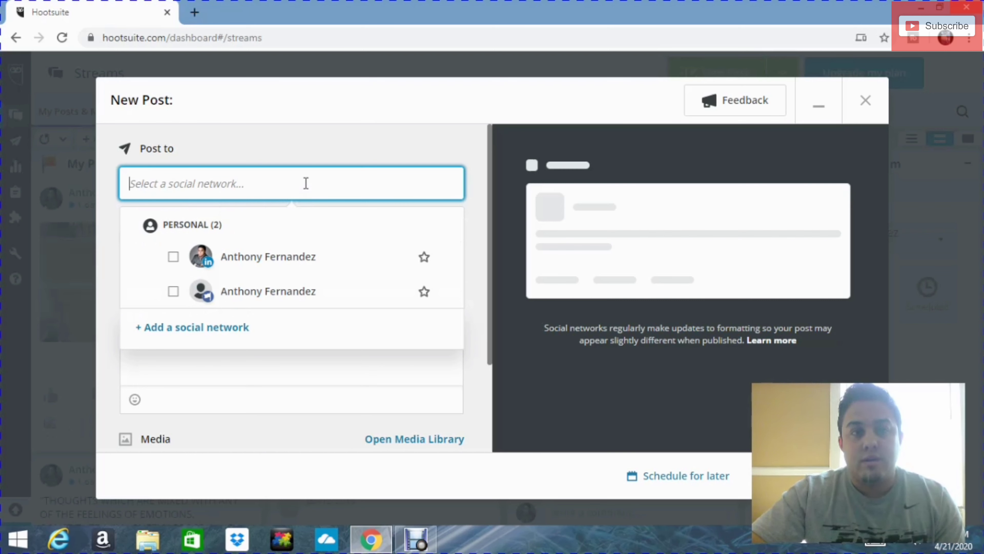
click(174, 259)
click(172, 291)
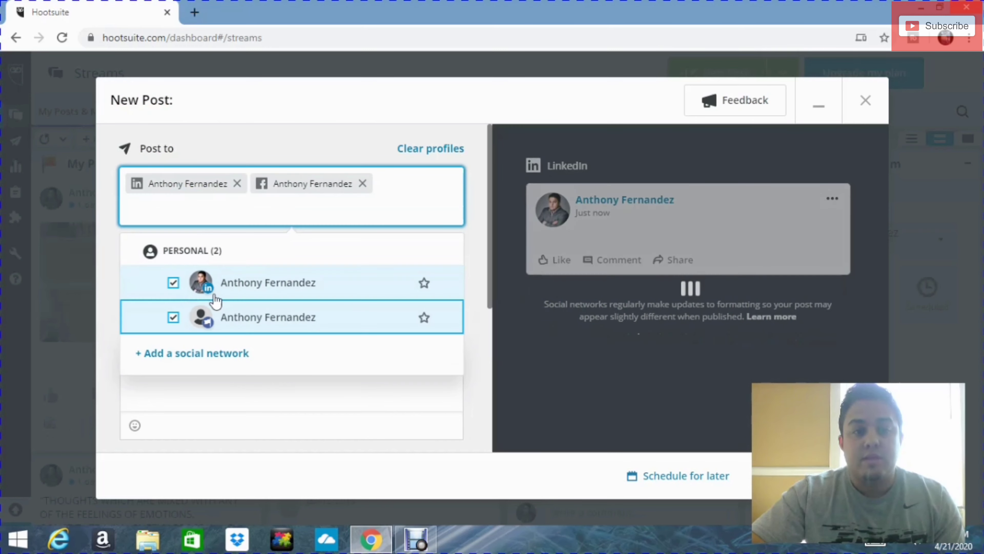
- Review the new post's media options and browse the free images in the media library
scroll(216, 300, down, 4)
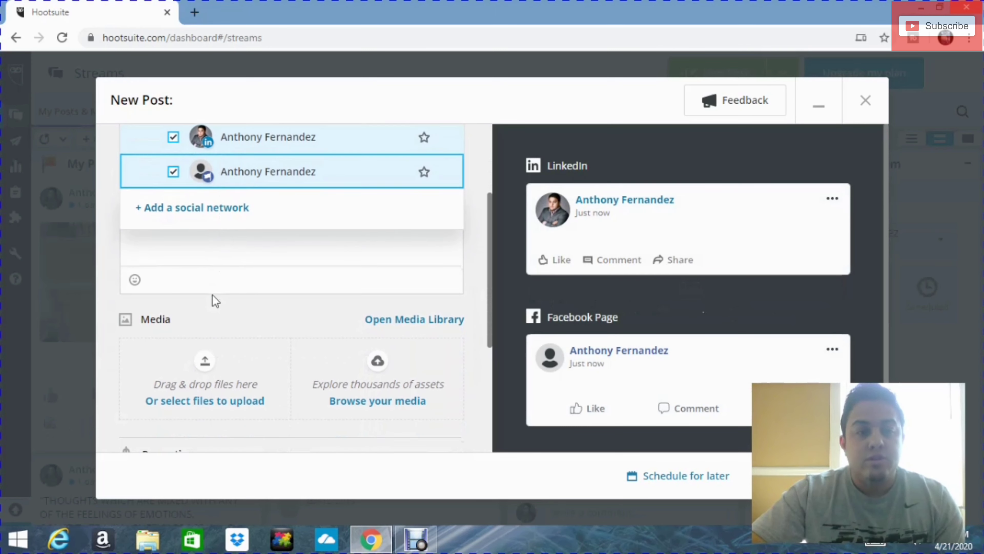
scroll(215, 222, up, 4)
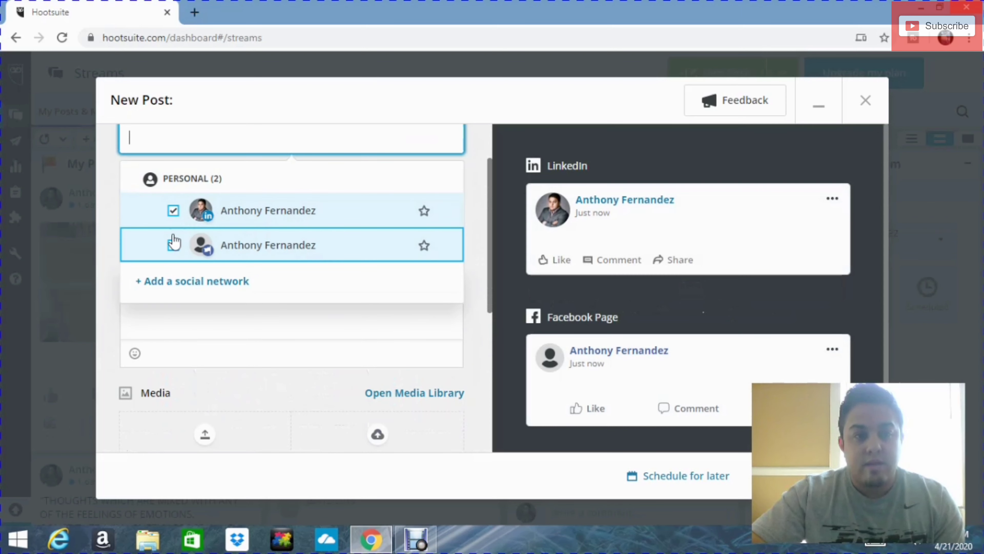
scroll(244, 227, down, 2)
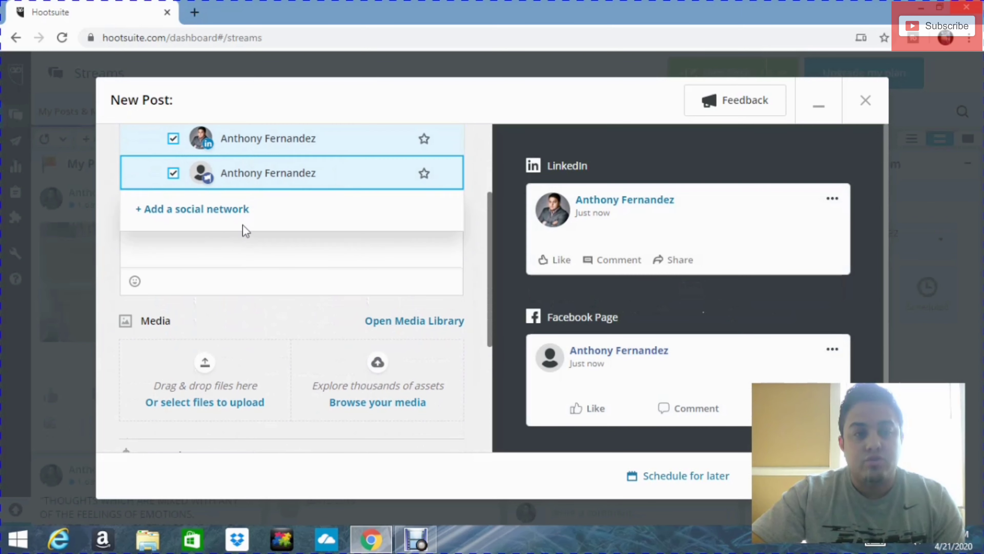
scroll(242, 226, down, 6)
scroll(287, 213, up, 2)
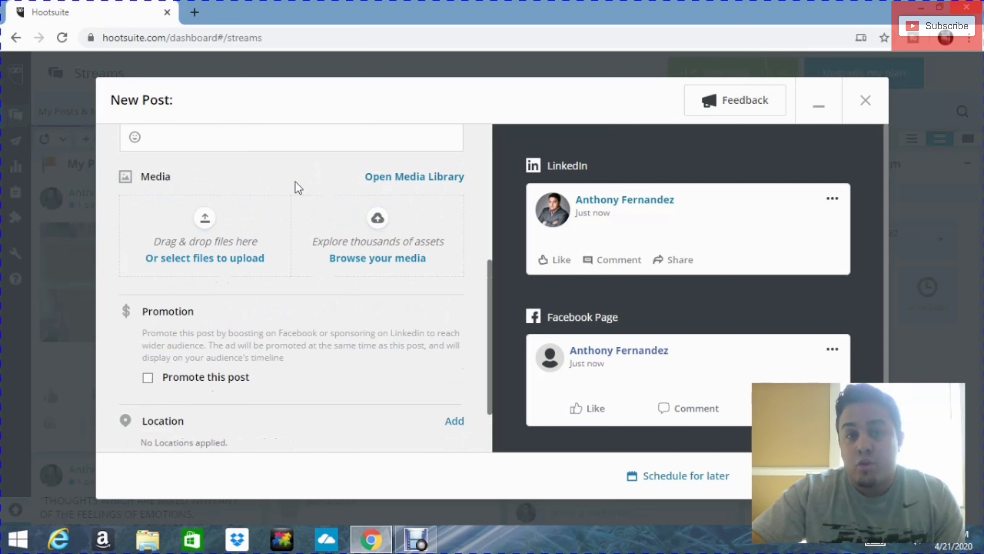
click(389, 259)
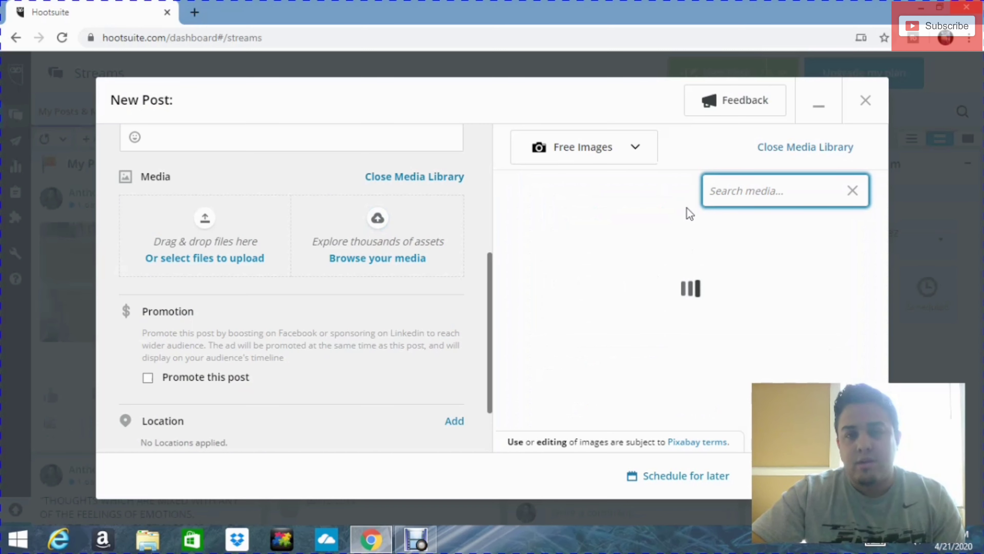
scroll(687, 276, down, 10)
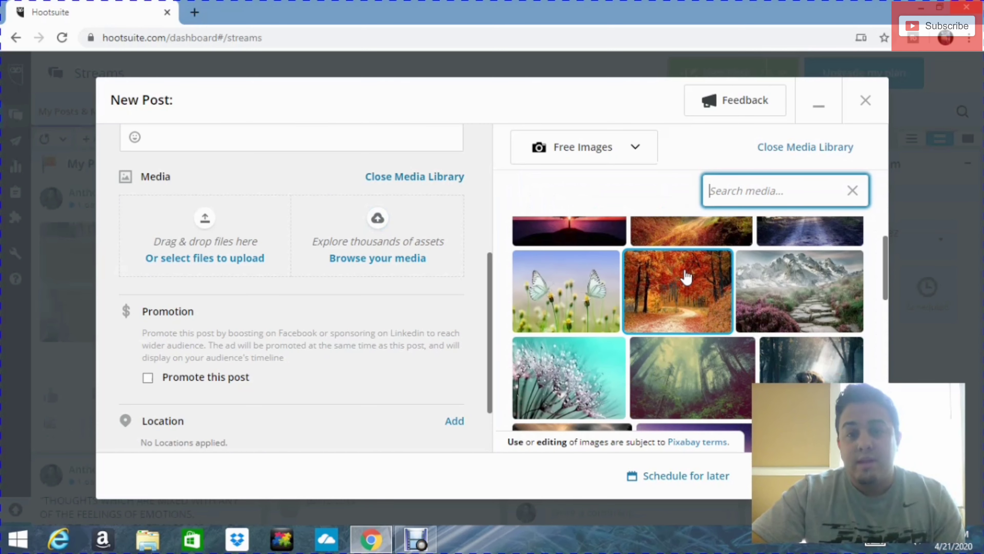
scroll(693, 287, down, 5)
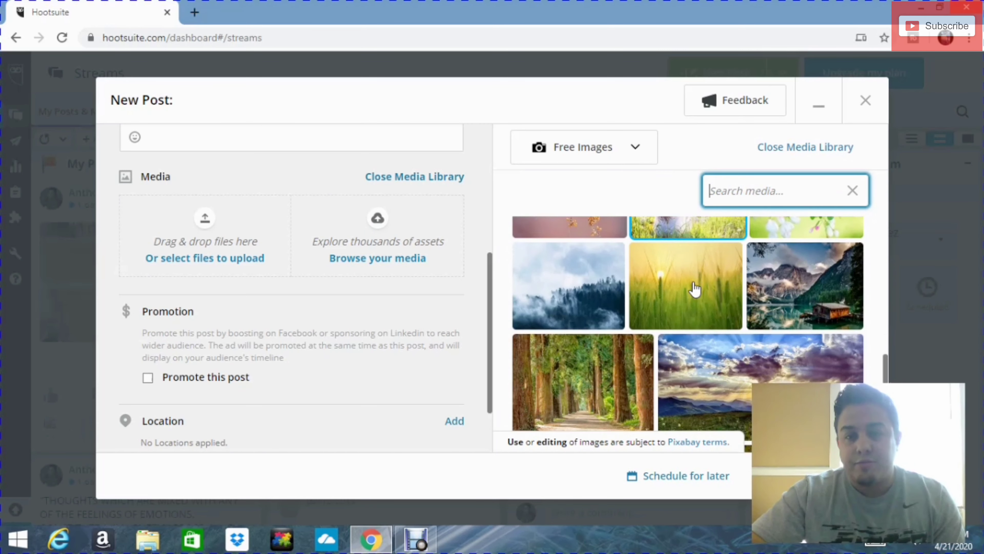
scroll(690, 280, down, 6)
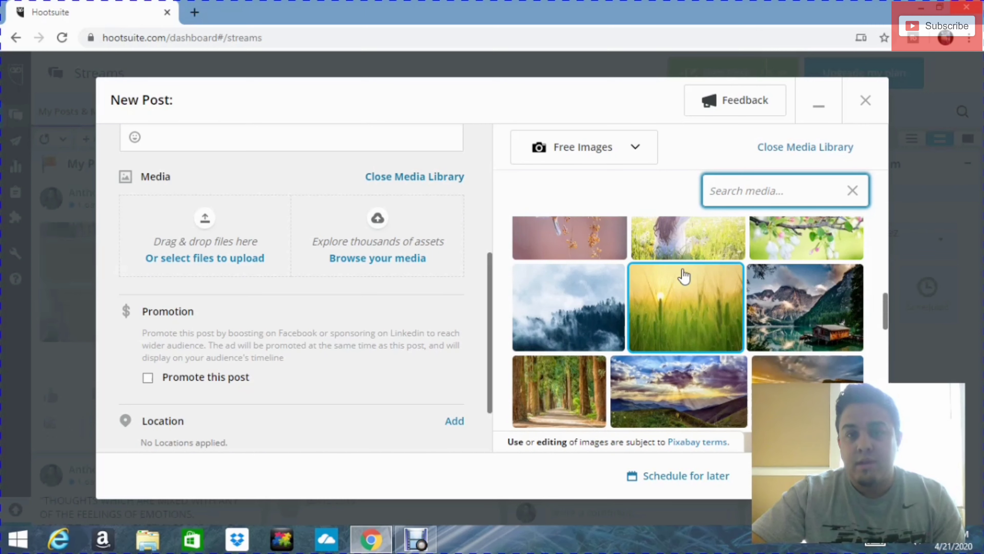
scroll(746, 267, up, 5)
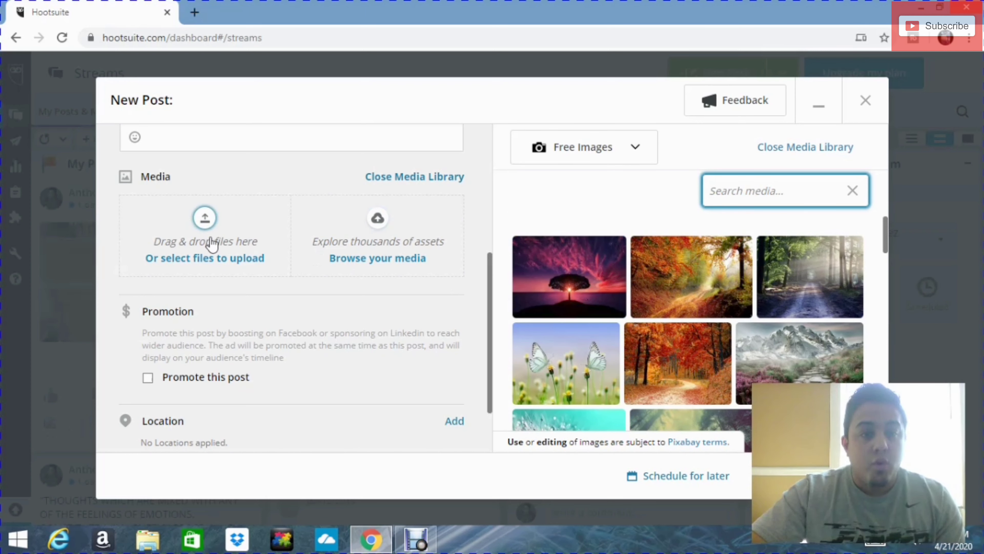
- Upload the image pbd from the Pictures folder to the post
click(219, 261)
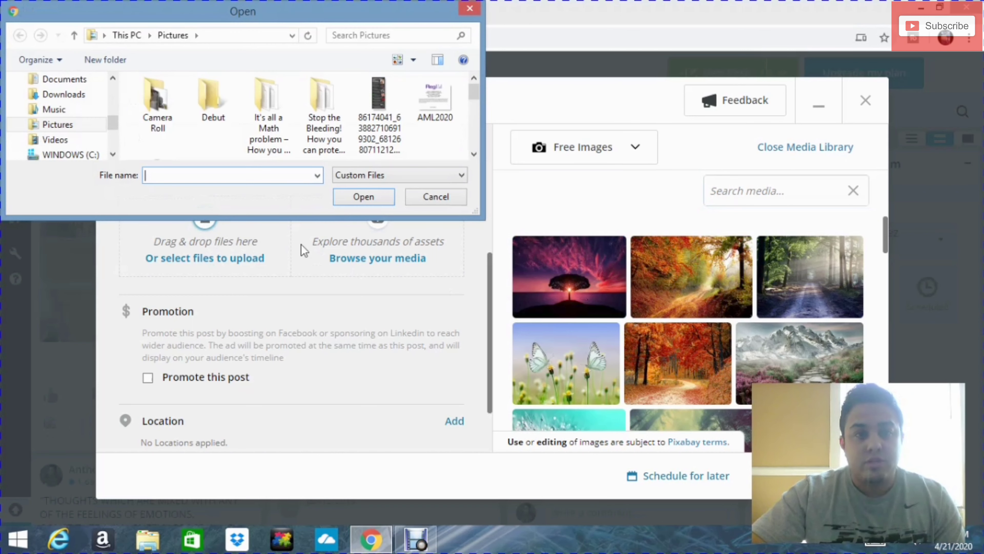
click(473, 154)
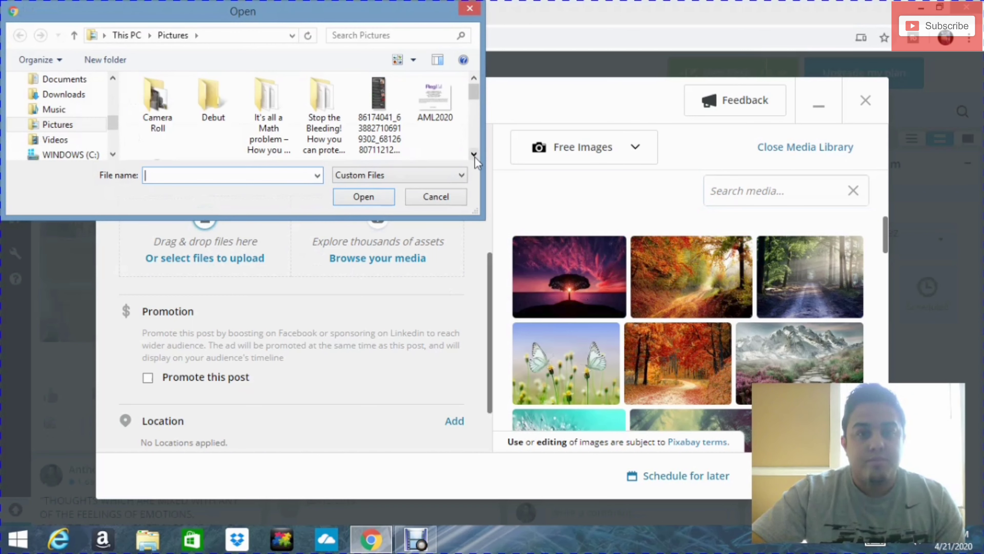
click(474, 154)
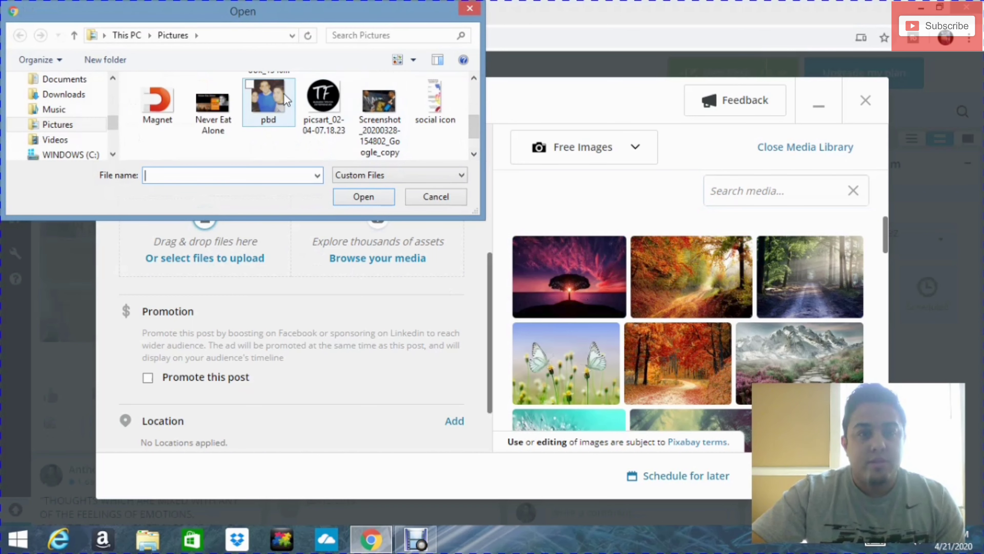
click(271, 105)
click(365, 198)
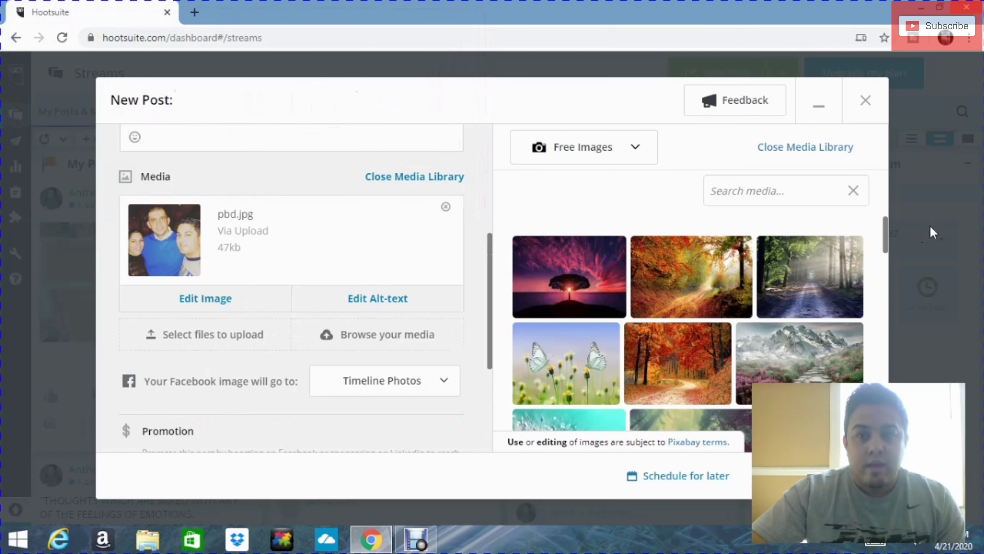
- Enter "Who follow Valuetainment?" as the post's text and close the on-screen keyboard
scroll(447, 210, up, 6)
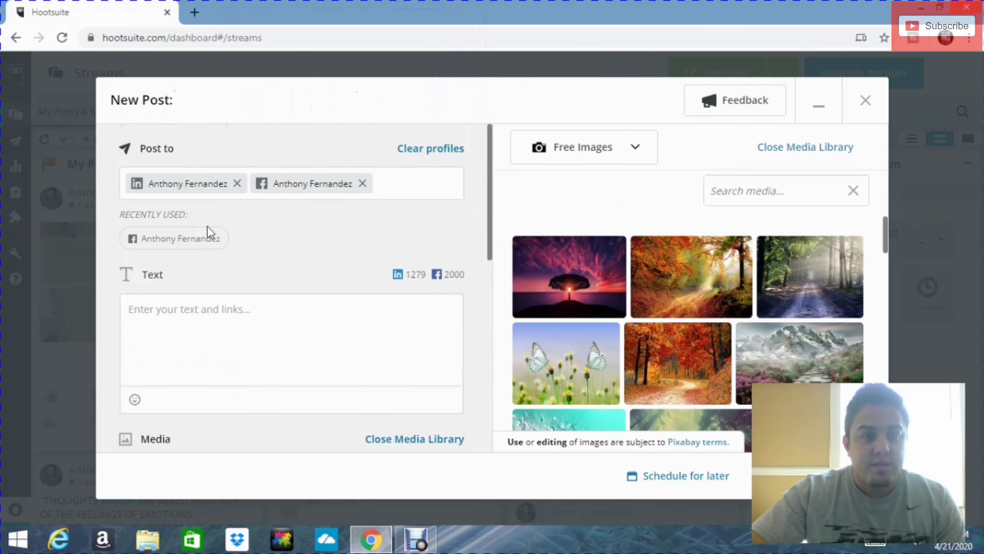
click(180, 322)
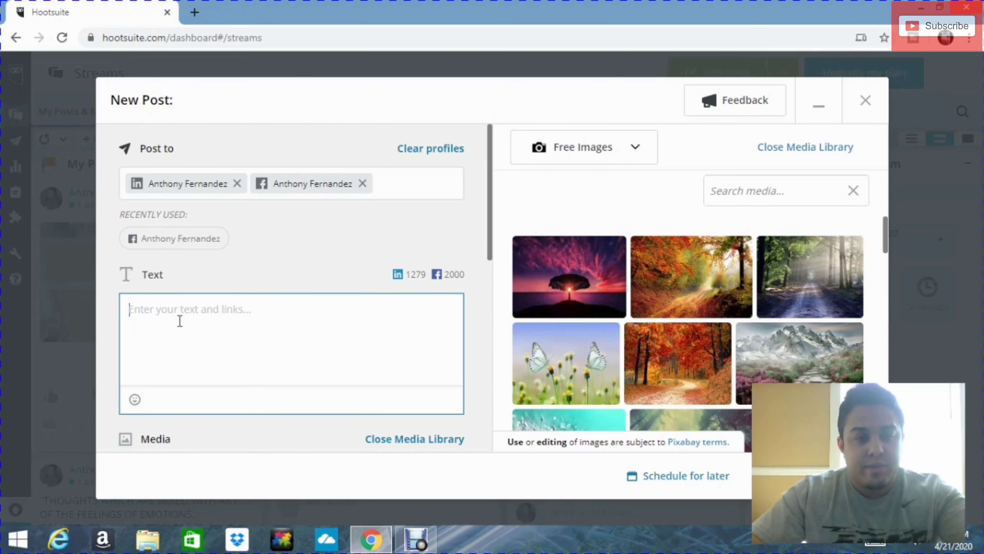
click(156, 320)
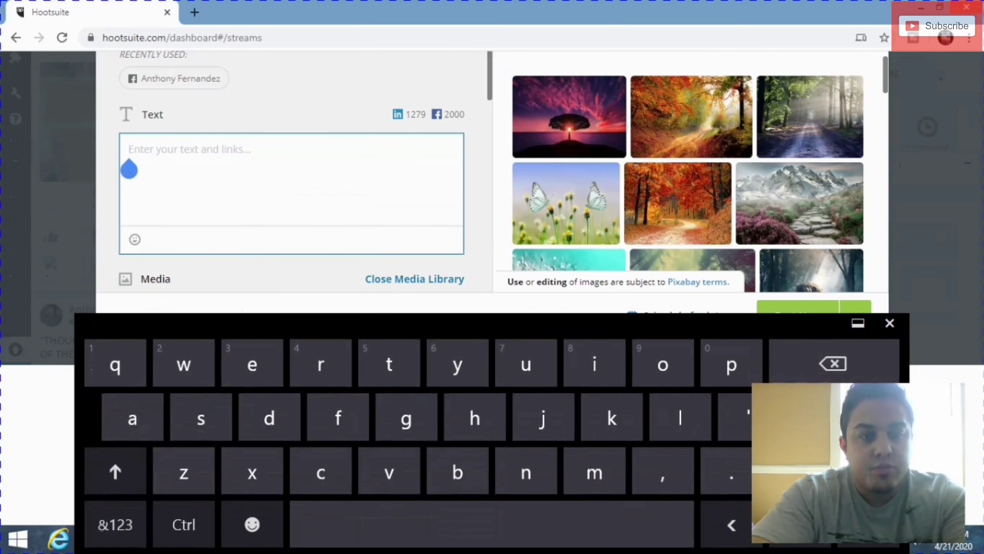
click(115, 471)
text(Who)
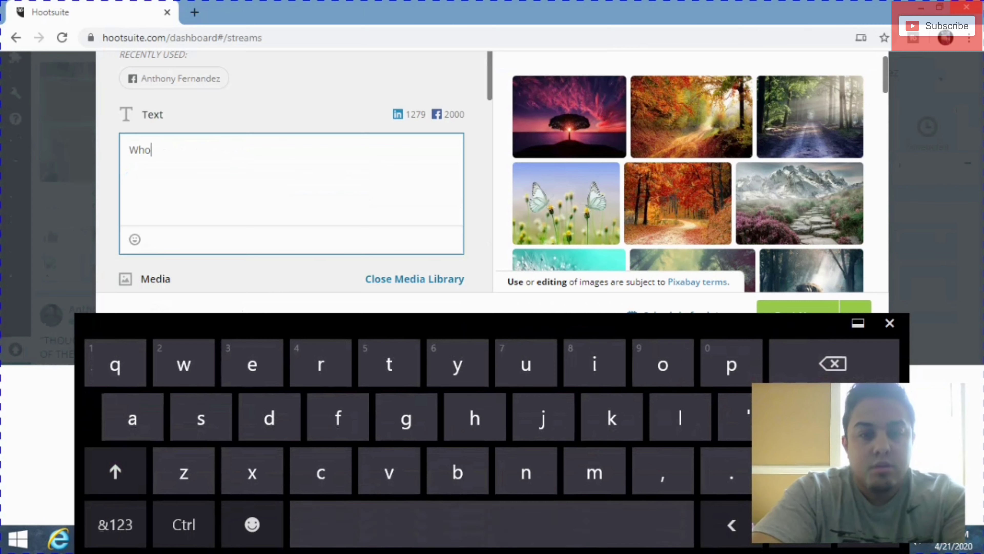
click(115, 471)
text(F)
key(BackSpace)
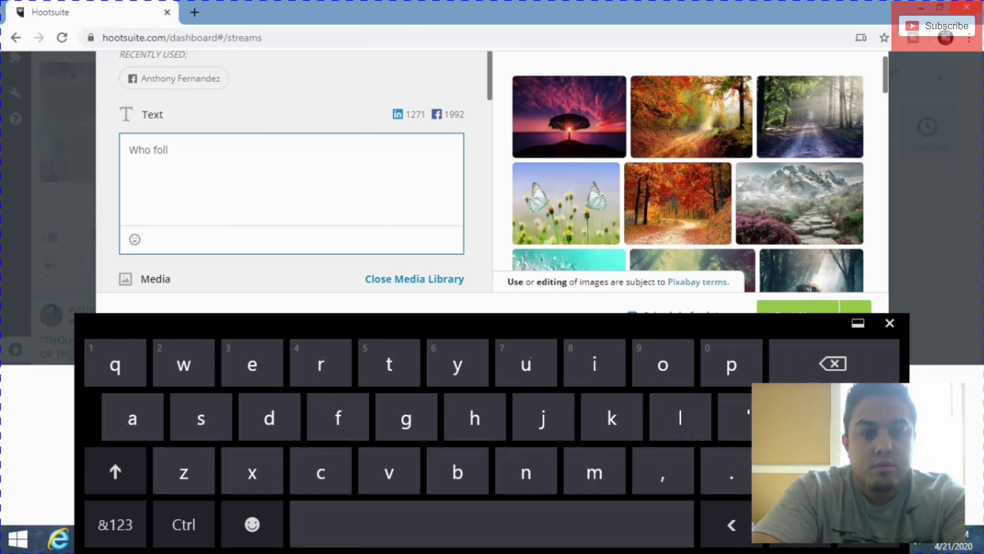
click(115, 470)
click(389, 470)
text(alu)
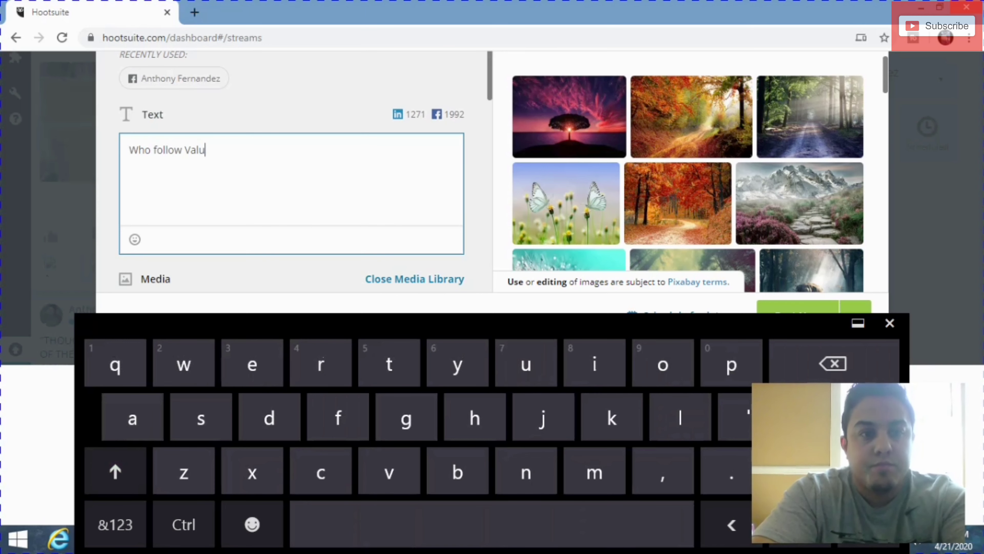
text(t)
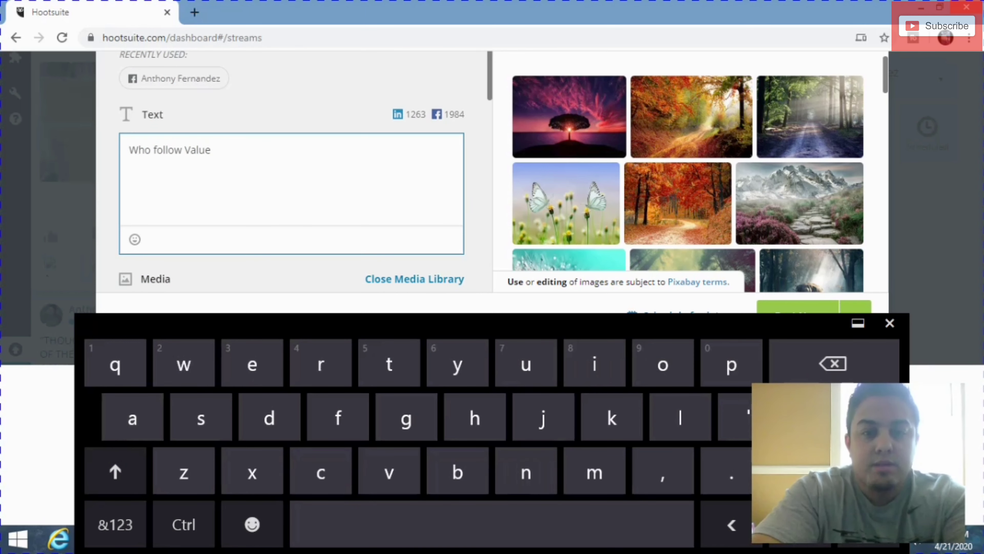
text(tainment)
click(115, 524)
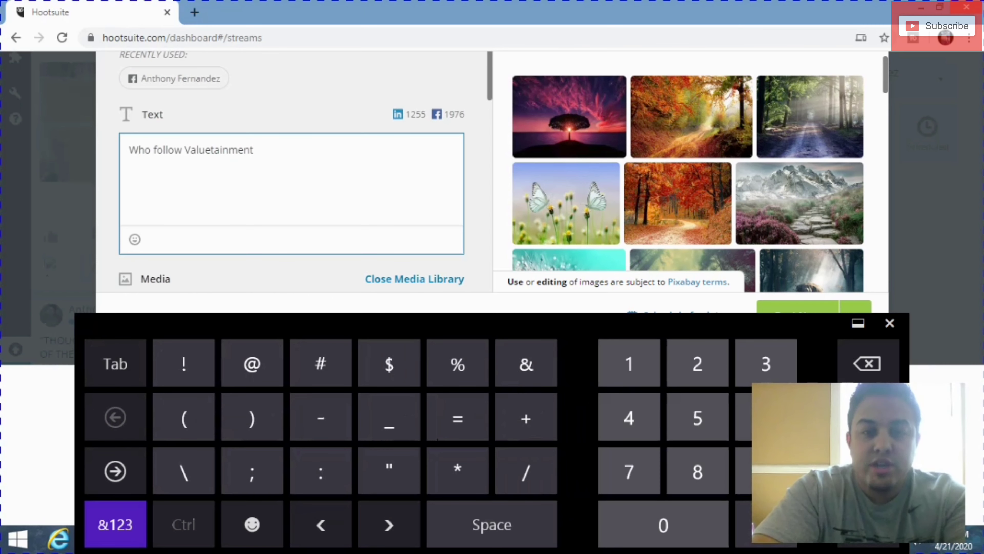
click(115, 524)
click(115, 525)
click(115, 525)
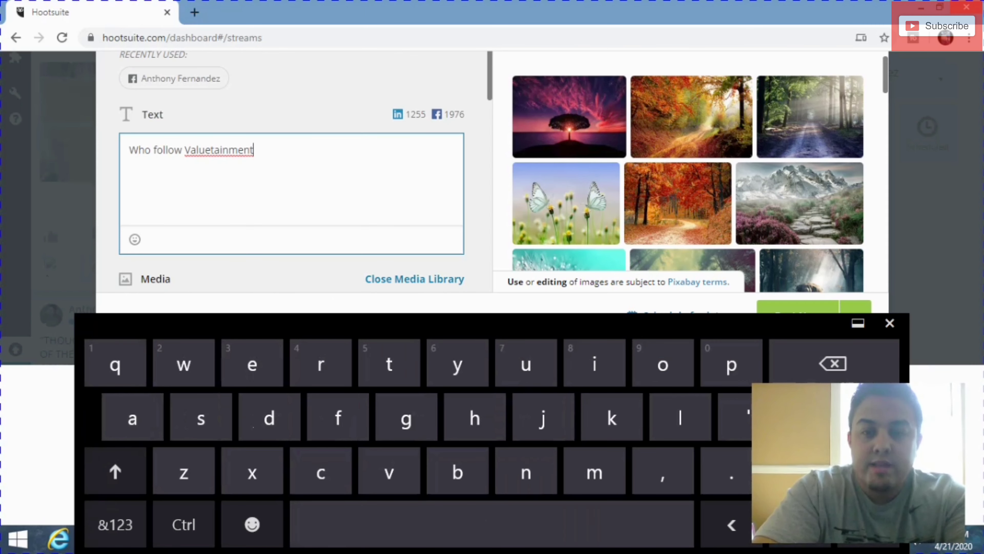
text(?)
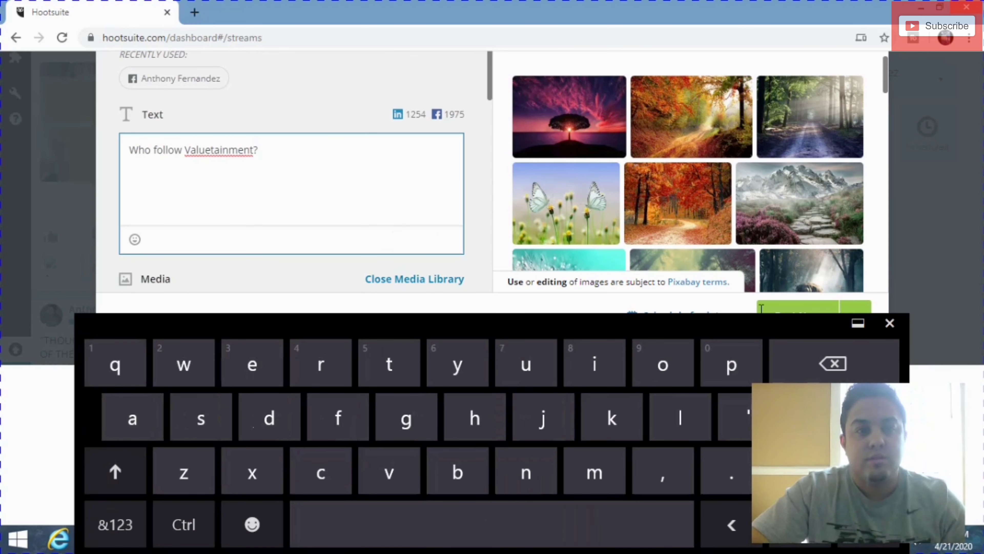
click(868, 524)
click(875, 482)
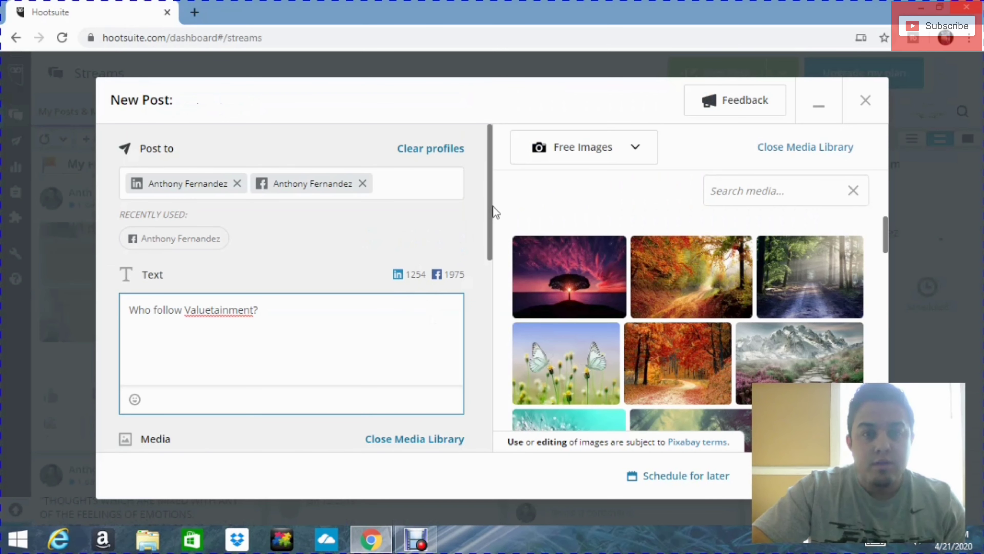
- Review the post's Facebook album, promotion, location and audience options, the free images, and the entered content
click(493, 207)
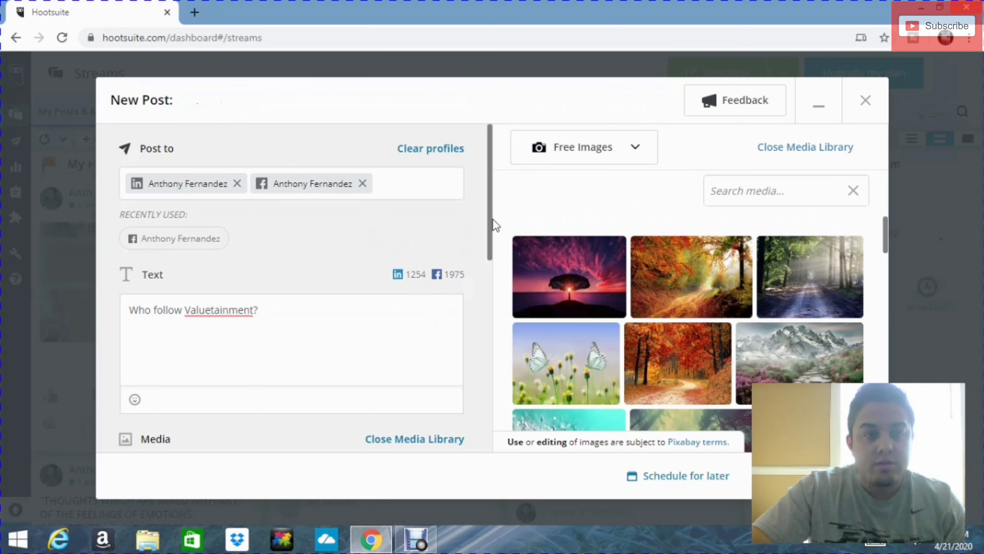
drag(491, 233, 500, 430)
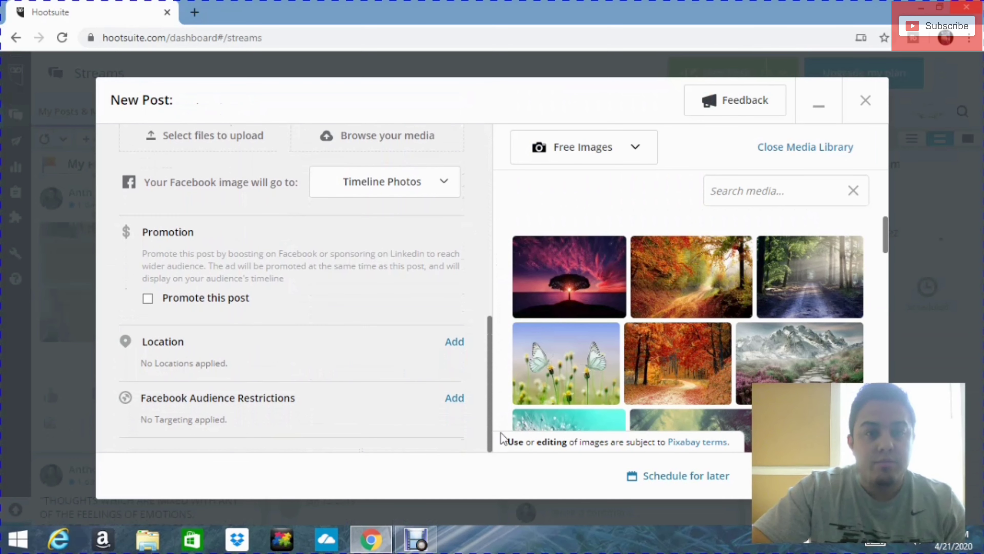
click(454, 188)
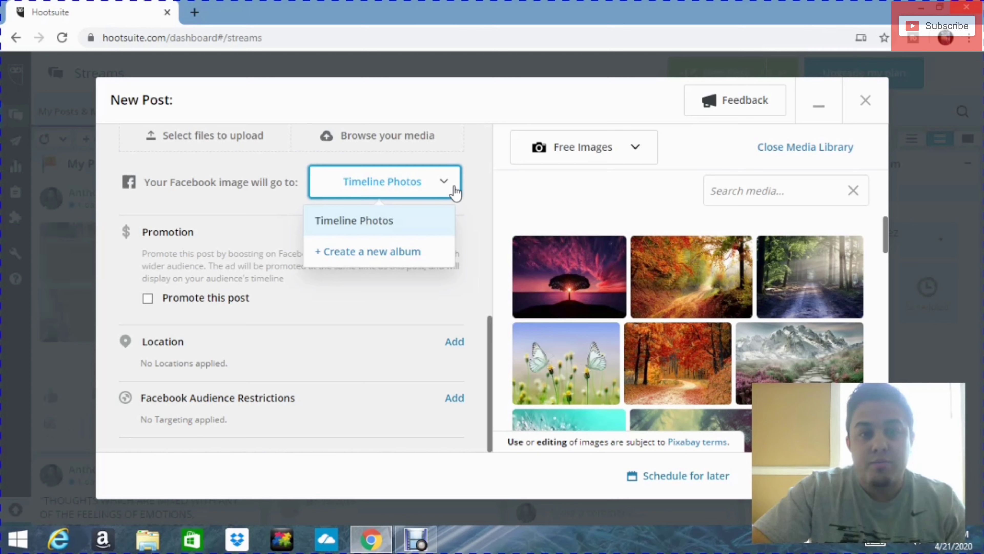
click(453, 189)
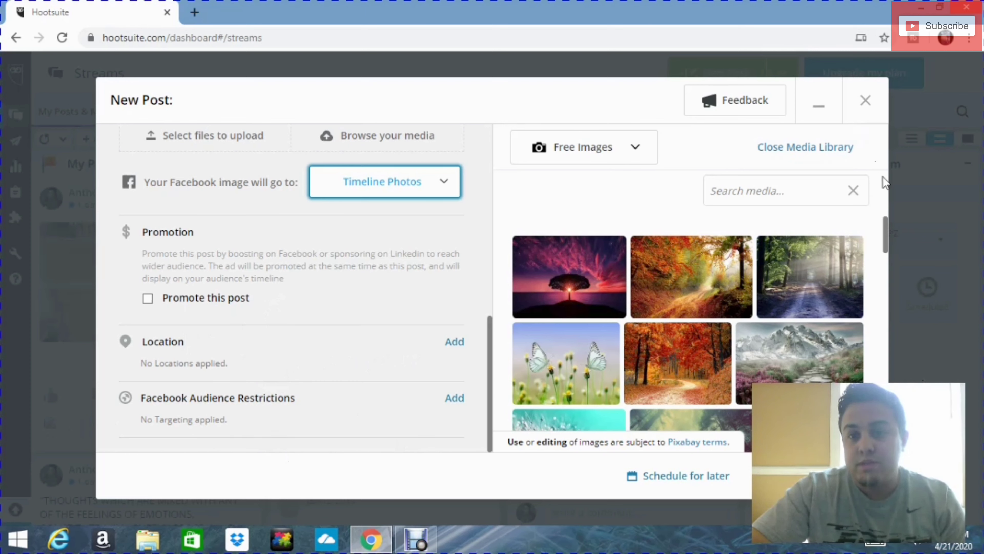
drag(886, 217, 885, 366)
scroll(631, 295, down, 2)
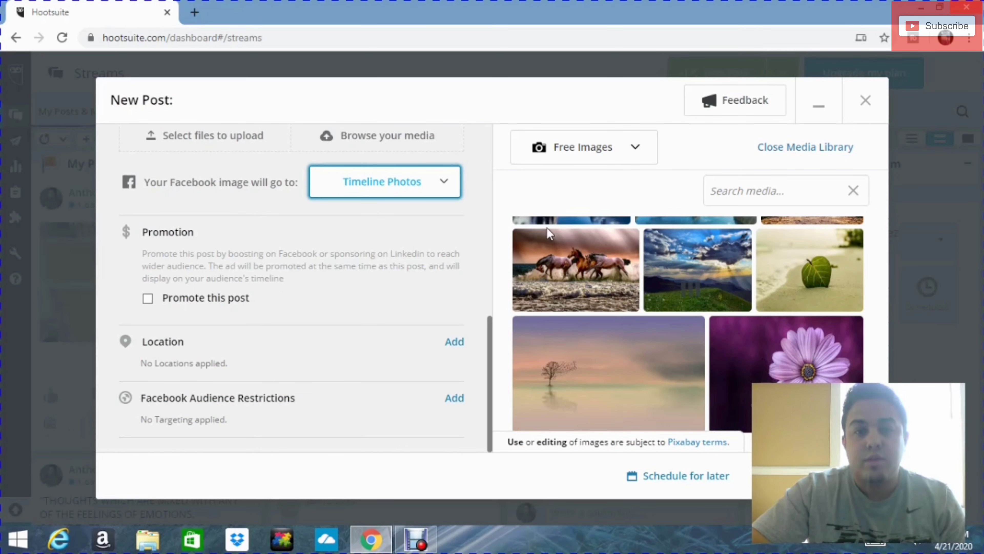
scroll(342, 211, up, 10)
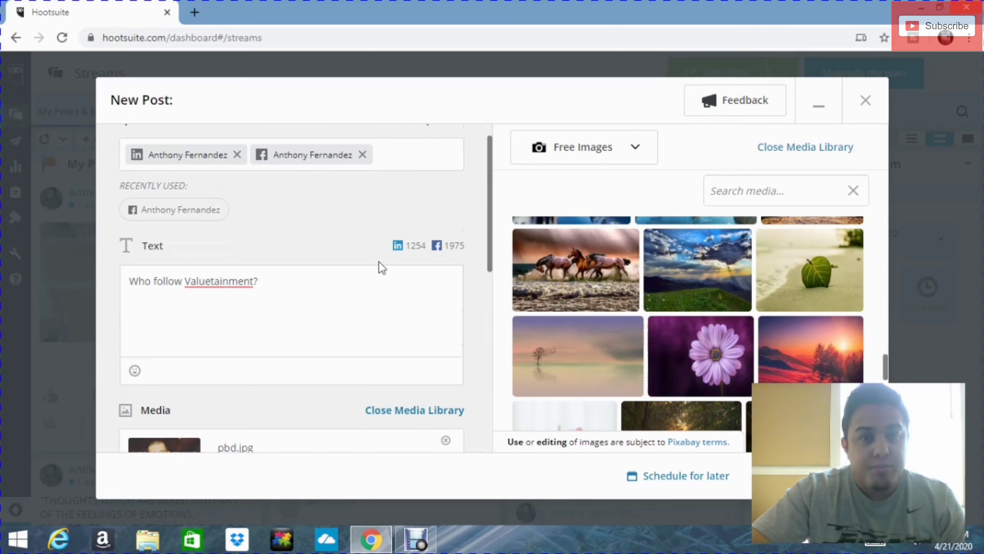
scroll(349, 356, down, 10)
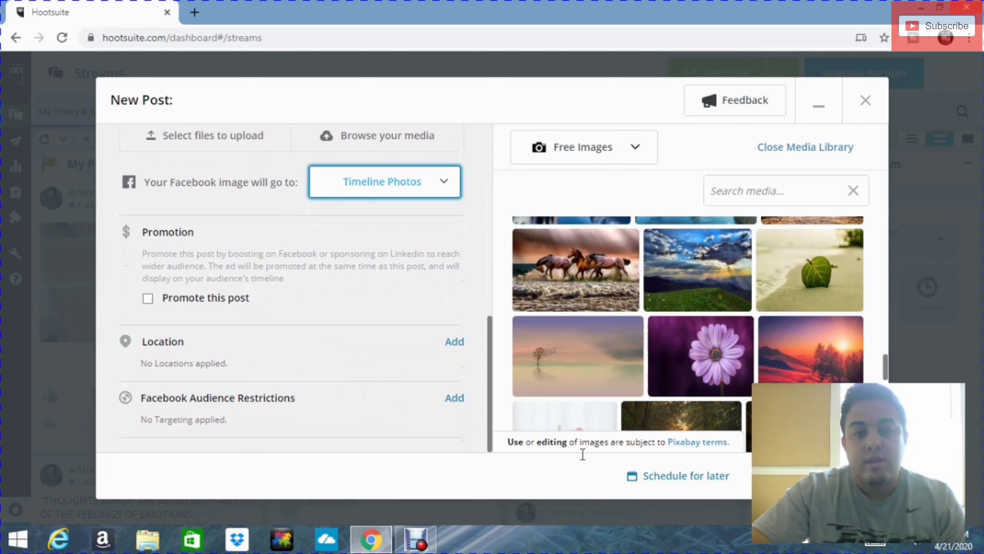
- Set the post to be scheduled on April 22, 2020, with the hour 9 and the minutes 00
click(679, 483)
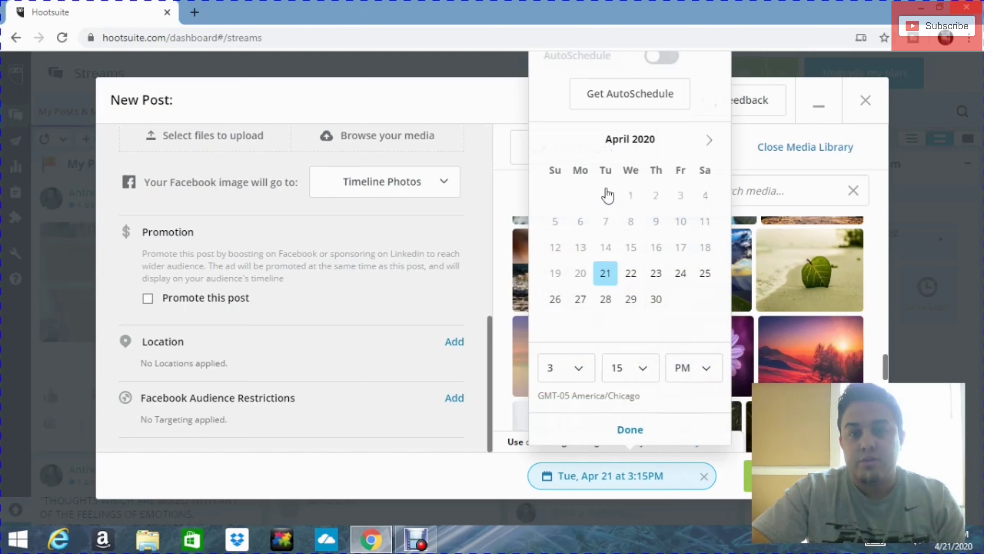
click(632, 276)
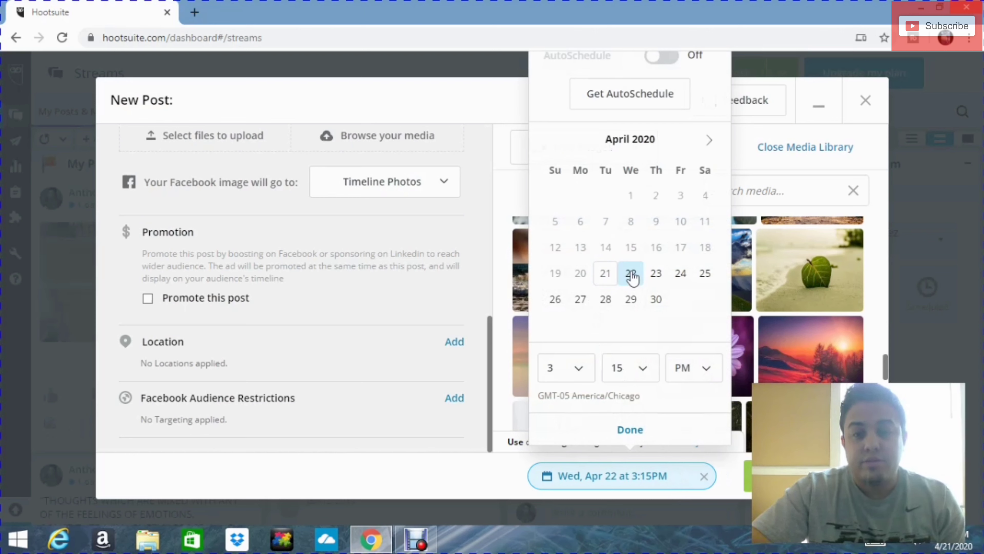
click(577, 367)
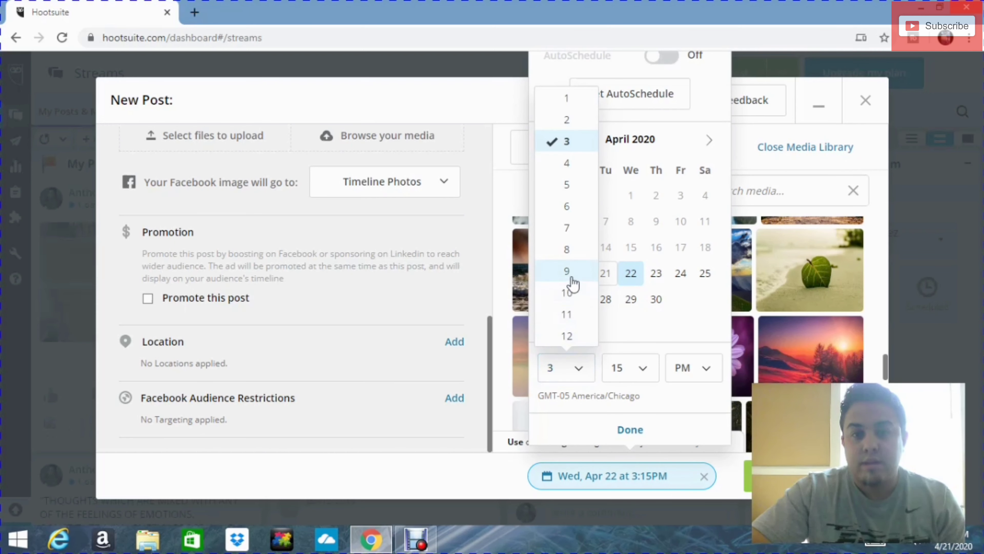
click(642, 371)
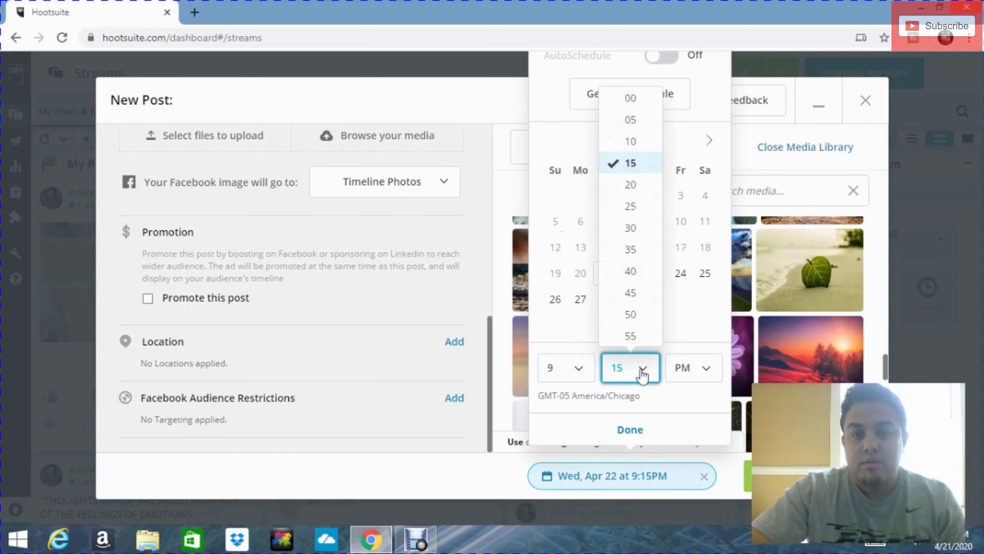
click(625, 99)
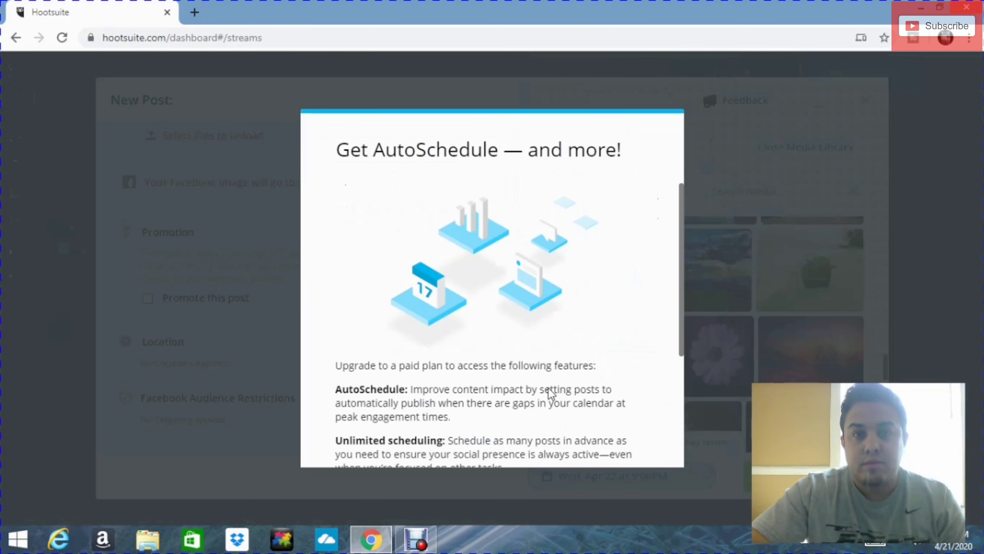
- Read the paid-plan features in the AutoSchedule upgrade offer and dismiss it
scroll(551, 393, down, 5)
scroll(470, 302, up, 3)
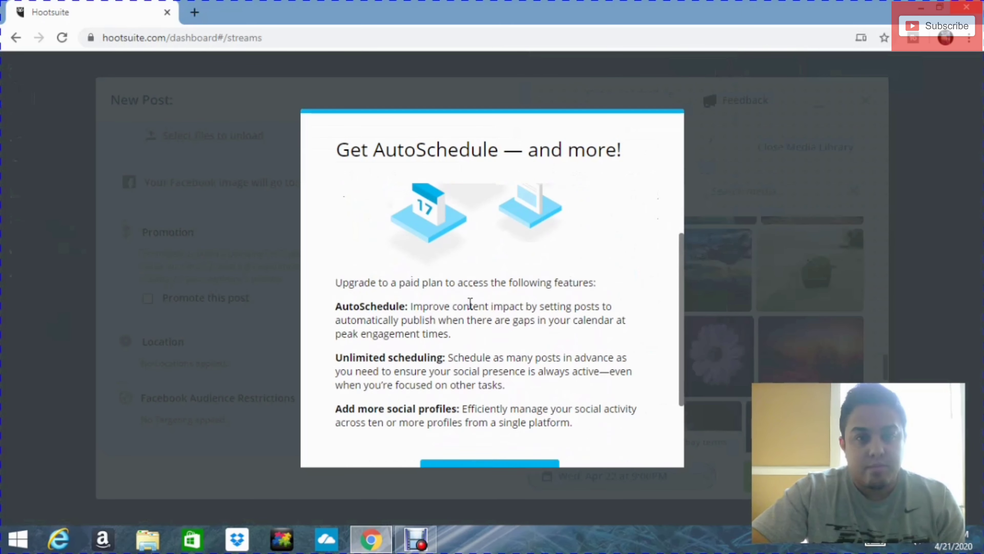
scroll(470, 303, up, 1)
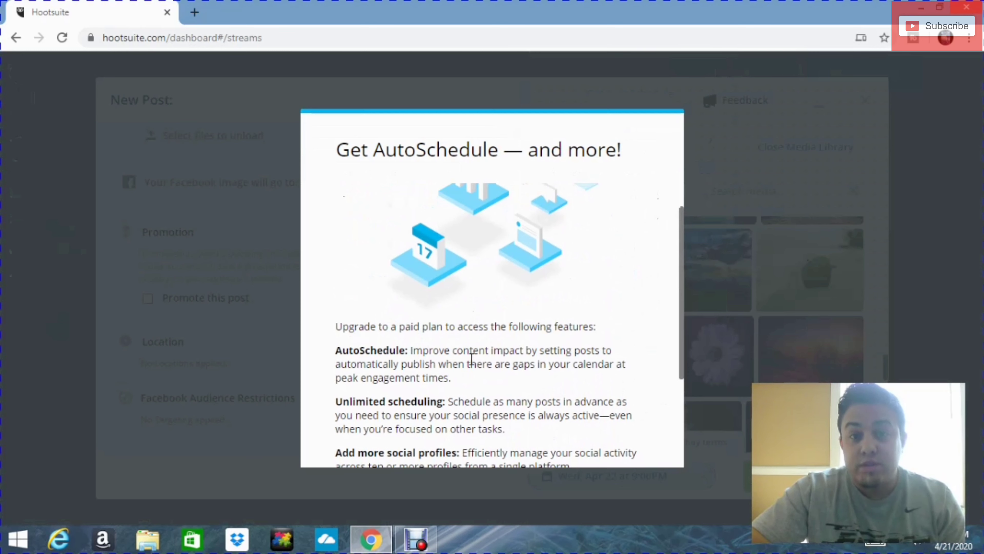
scroll(472, 359, down, 3)
click(486, 419)
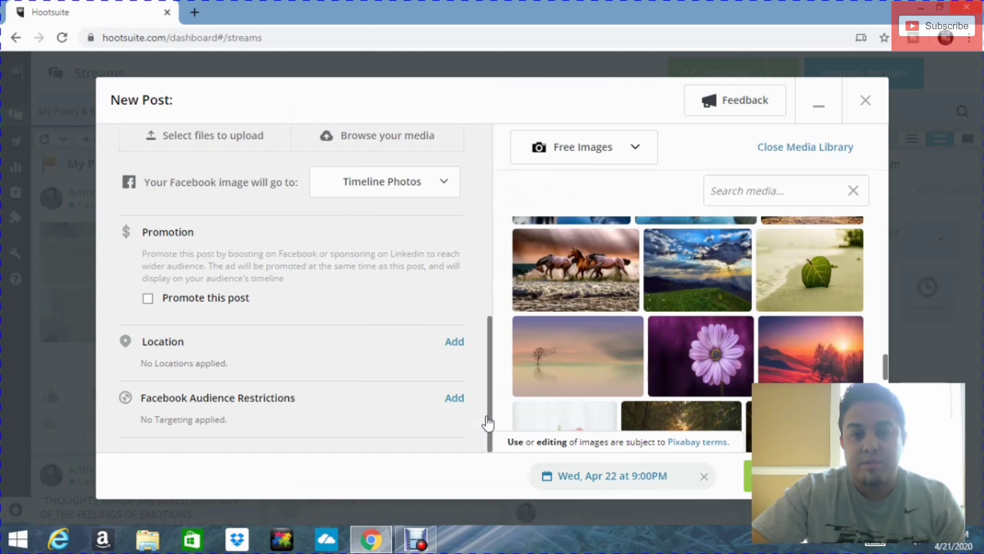
- Switch the scheduled time to AM and finish scheduling the post
click(670, 480)
click(703, 370)
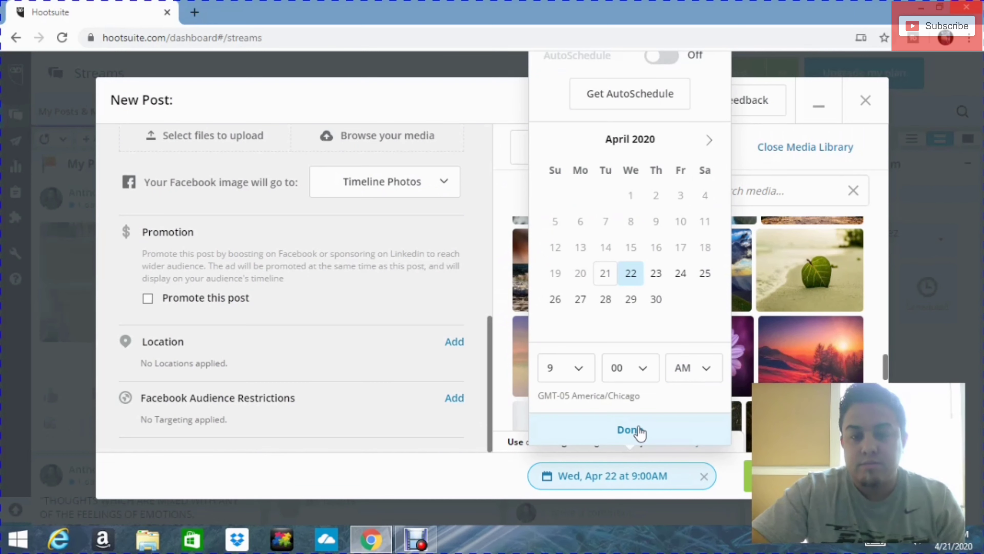
click(632, 430)
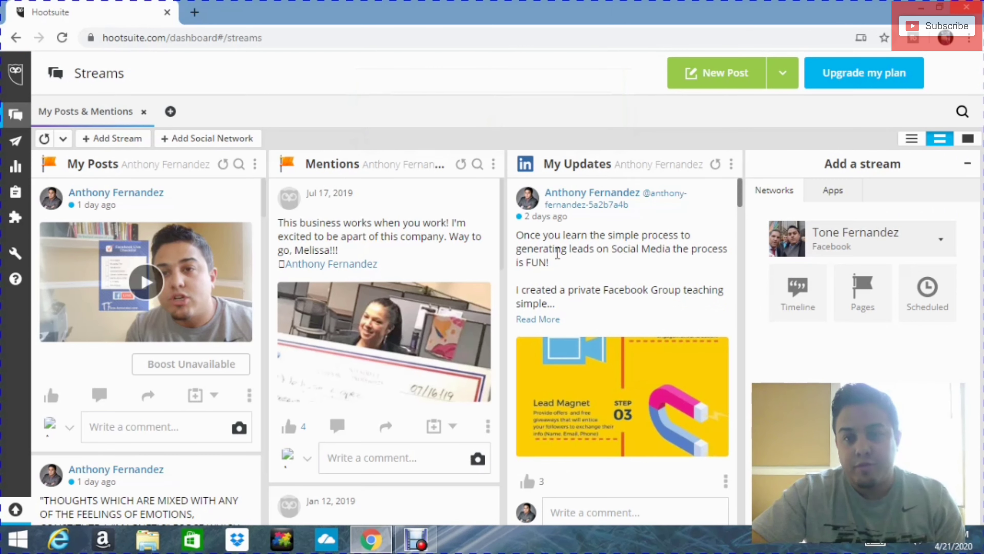
- Look over the dashboard's main sections, such as Publisher, Analytics and Assignments
mouse_move(23, 186)
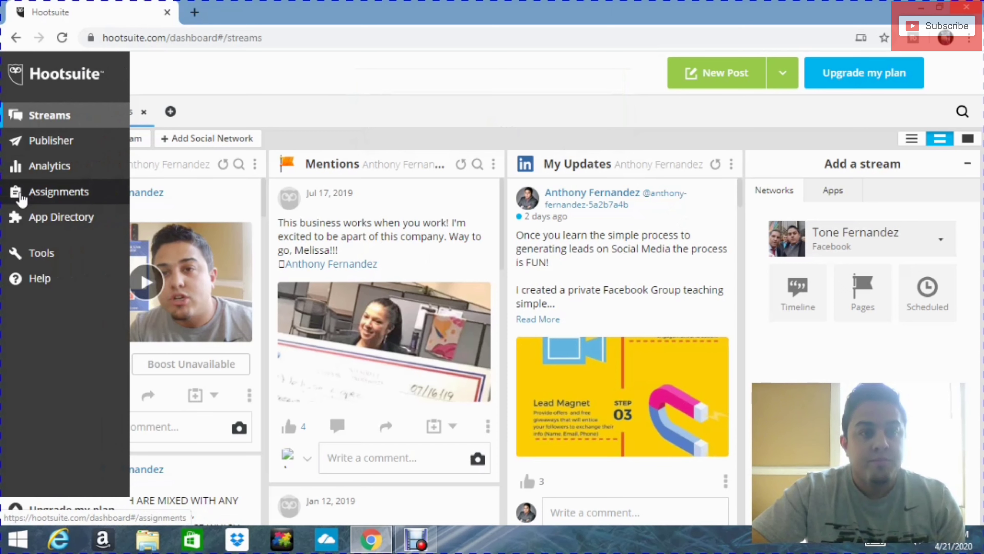